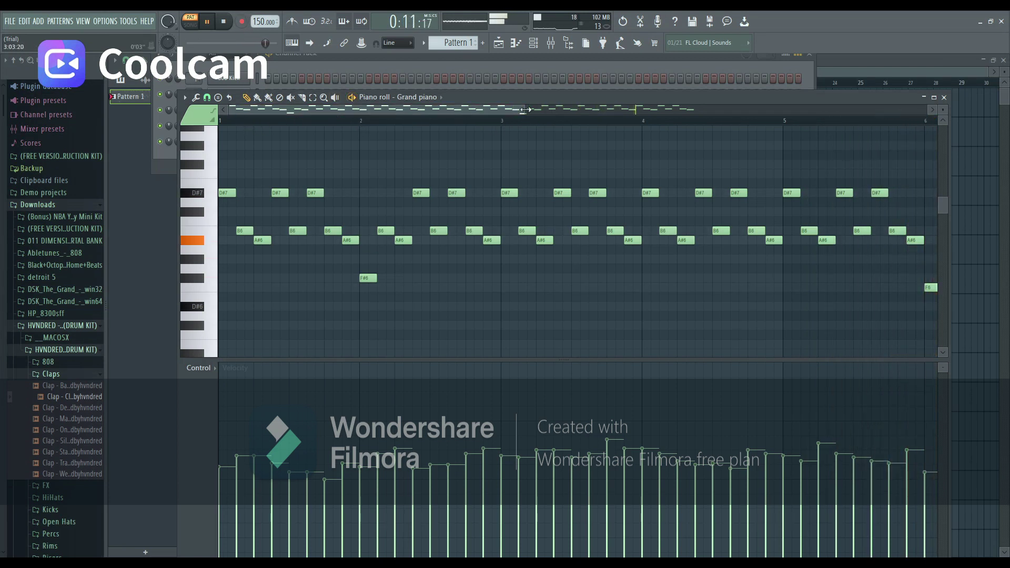
{"action": "scroll", "coordinate": [521, 106], "scroll_direction": "down", "scroll_amount": 3}
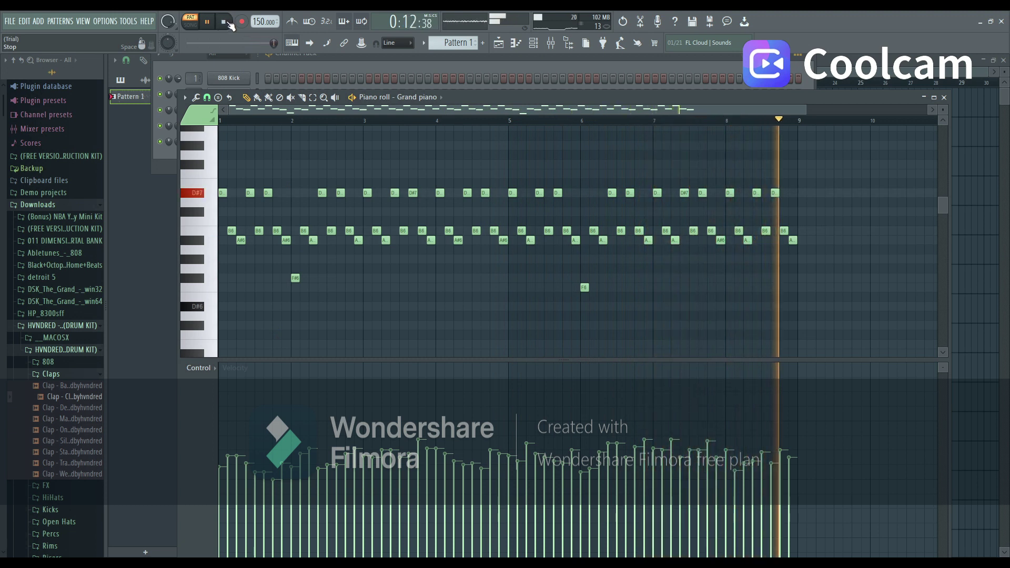
Replay Pattern 2's long D#2, B1 and A#1 bass notes from the start.
{"action": "left_click", "coordinate": [231, 24]}
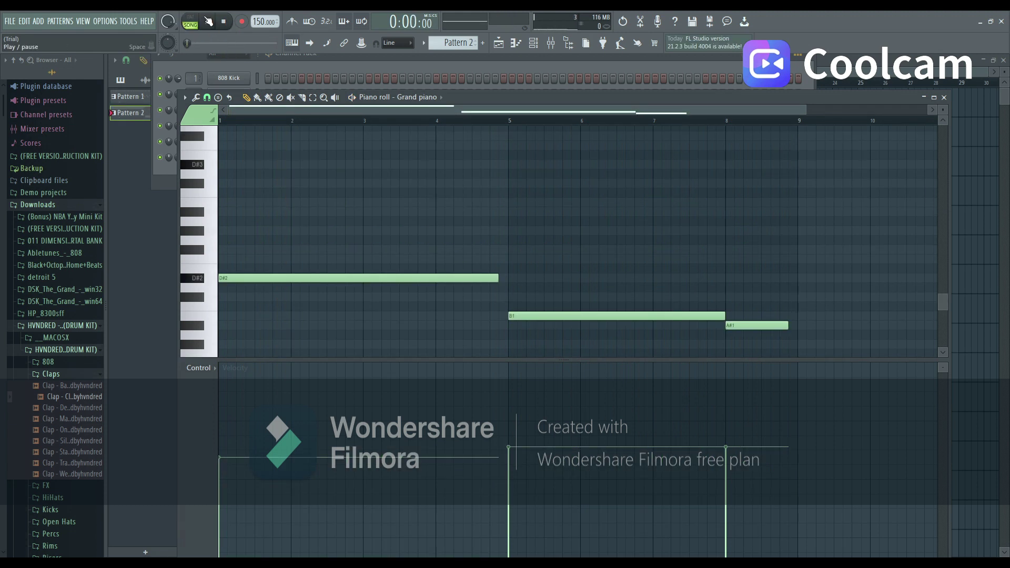
{"action": "left_click", "coordinate": [209, 21]}
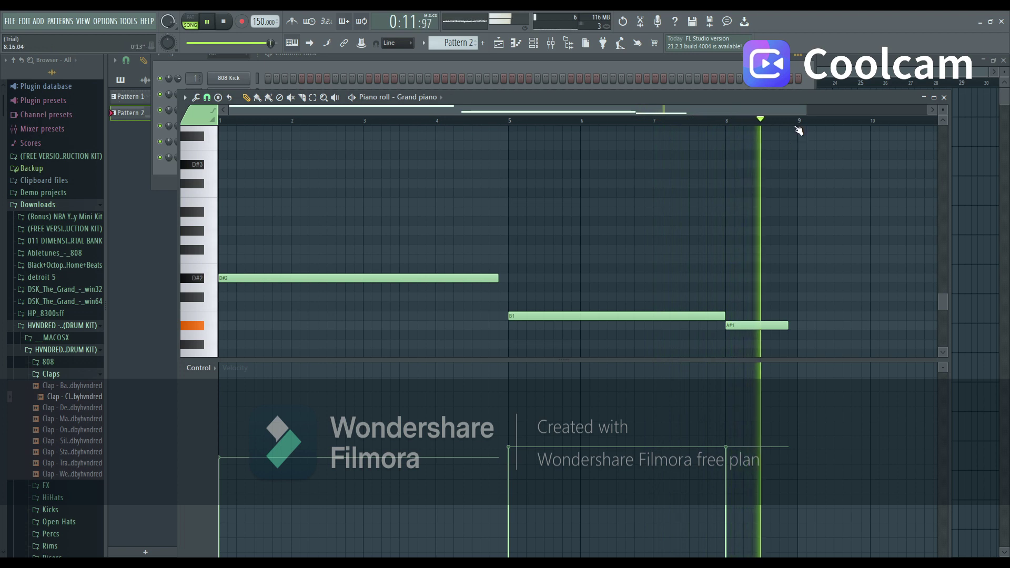
{"action": "left_click_drag", "start_coordinate": [799, 120], "coordinate": [742, 120]}
Duplicate Pattern 2's eight-bar bass notes into bars 9–17 and shorten the final A#1.
{"action": "key", "text": "ctrl+a"}
{"action": "key", "text": "F5"}
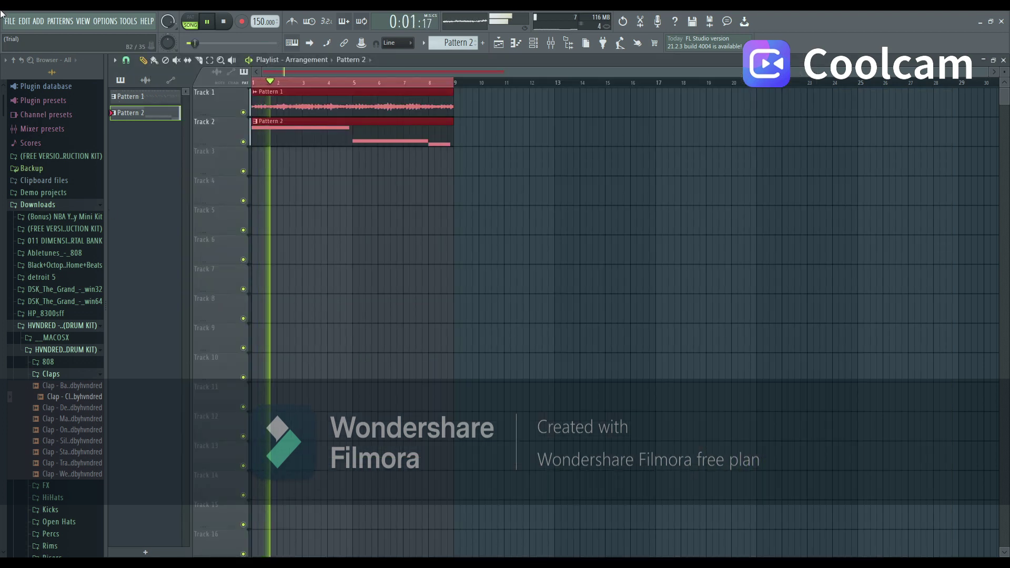
{"action": "double_click", "coordinate": [365, 132]}
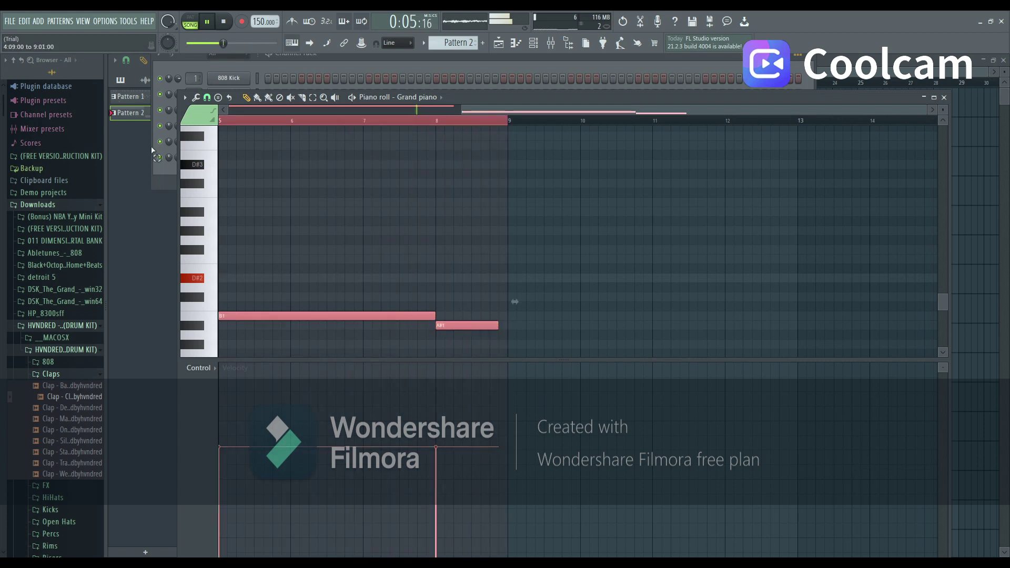
{"action": "left_click_drag", "start_coordinate": [511, 122], "coordinate": [797, 120], "text": "ctrl"}
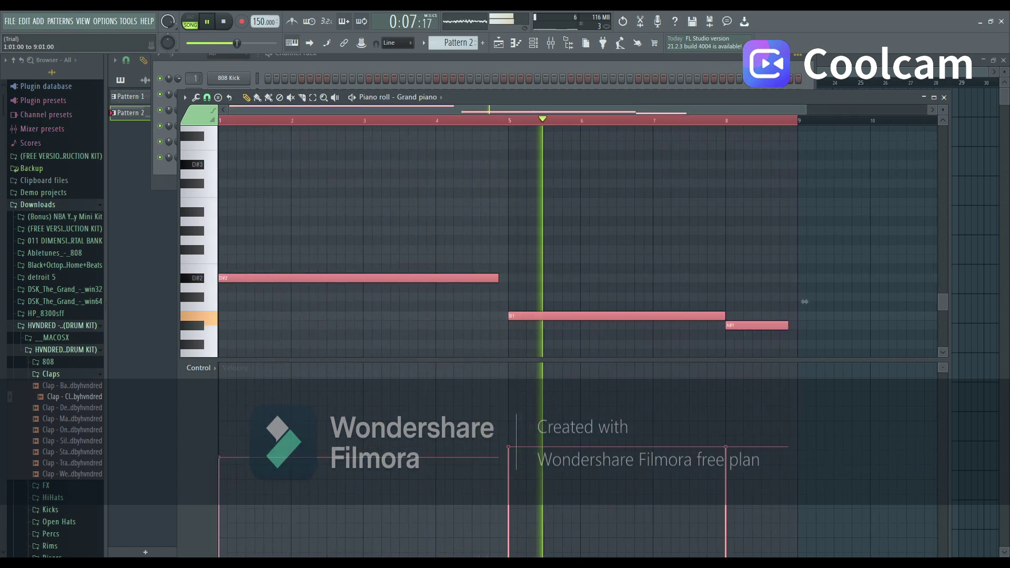
{"action": "key", "text": "ctrl+b"}
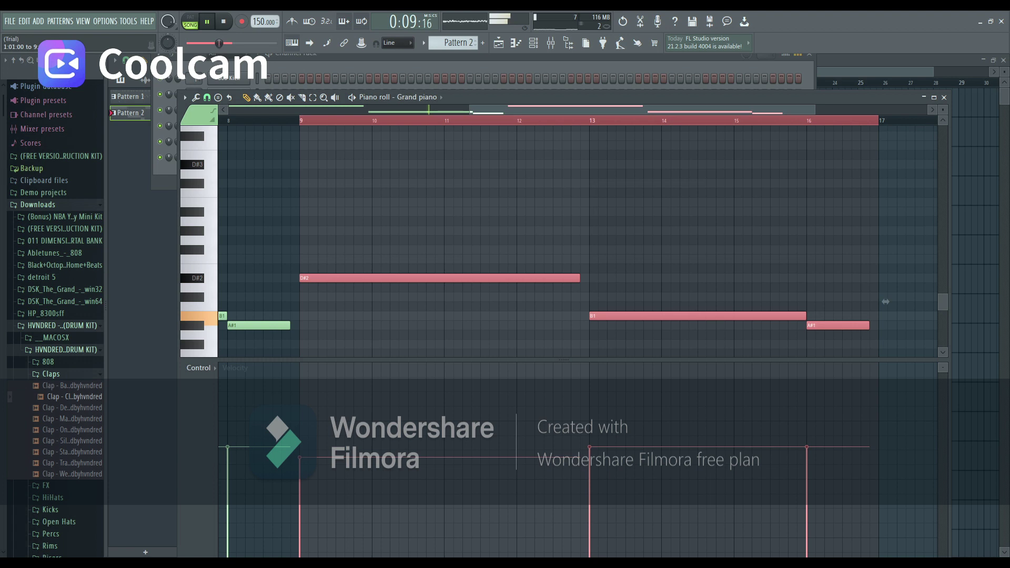
{"action": "key", "text": "ctrl+d"}
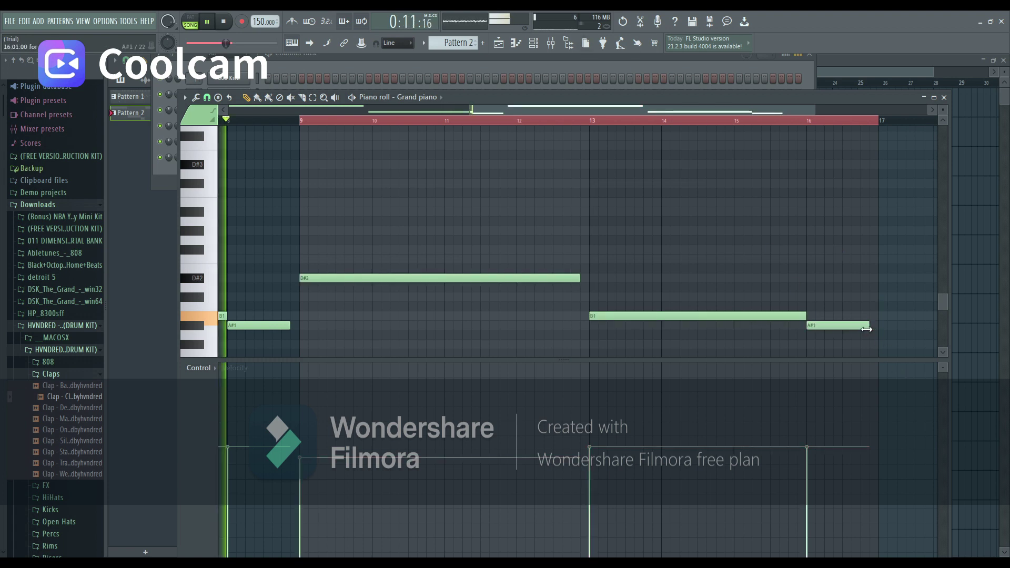
{"action": "left_click_drag", "start_coordinate": [868, 328], "coordinate": [847, 325]}
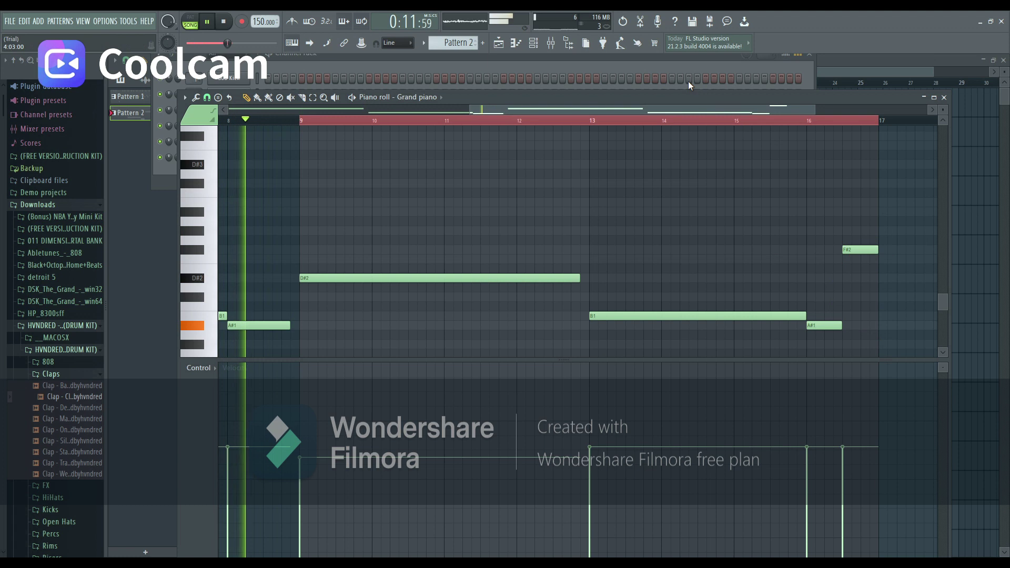
Add a second Pattern 1 clip after the first, jump to bar 15, and reopen Pattern 2's notes.
{"action": "left_click", "coordinate": [852, 54]}
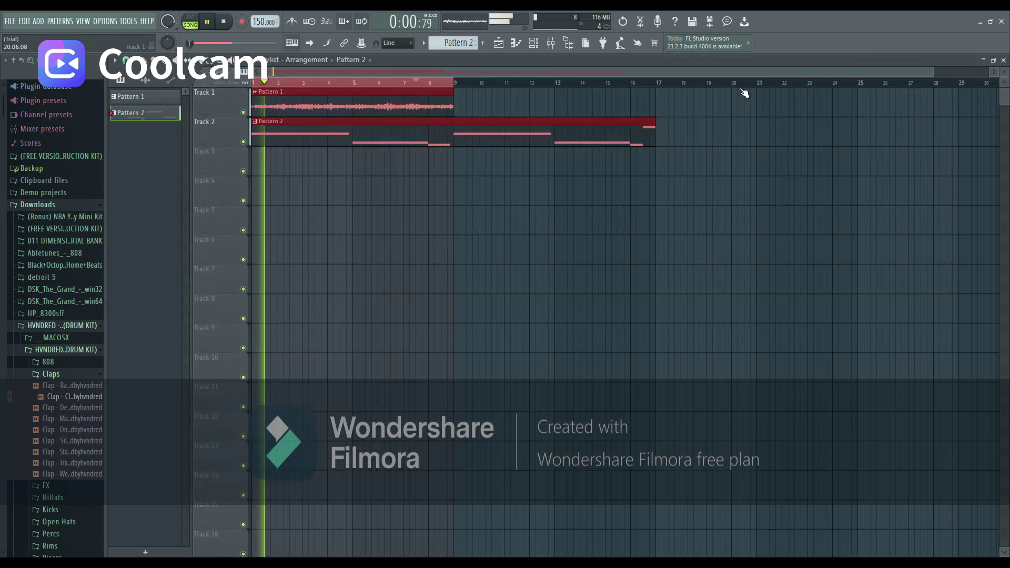
{"action": "left_click", "coordinate": [450, 103]}
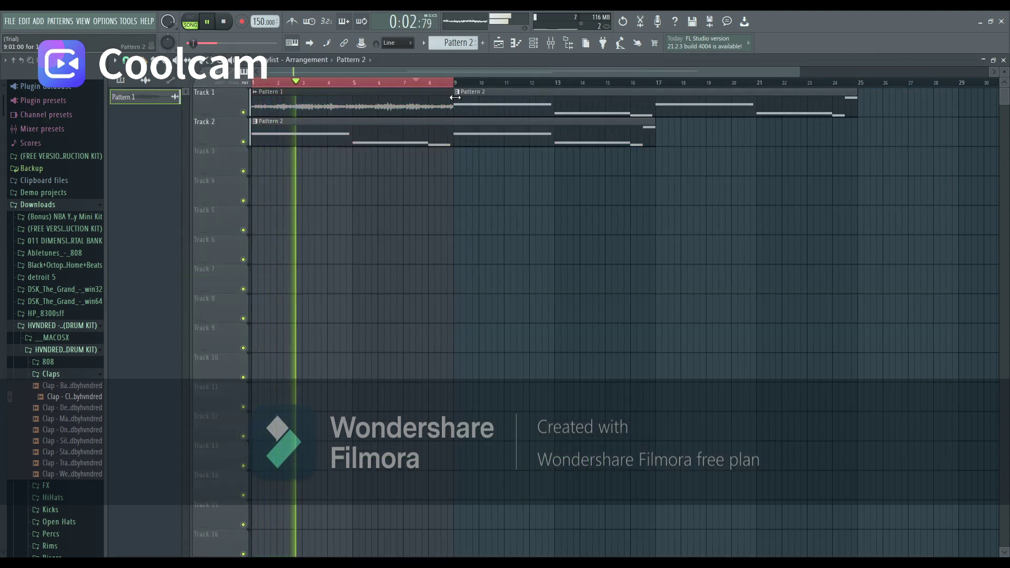
{"action": "left_click", "coordinate": [460, 102]}
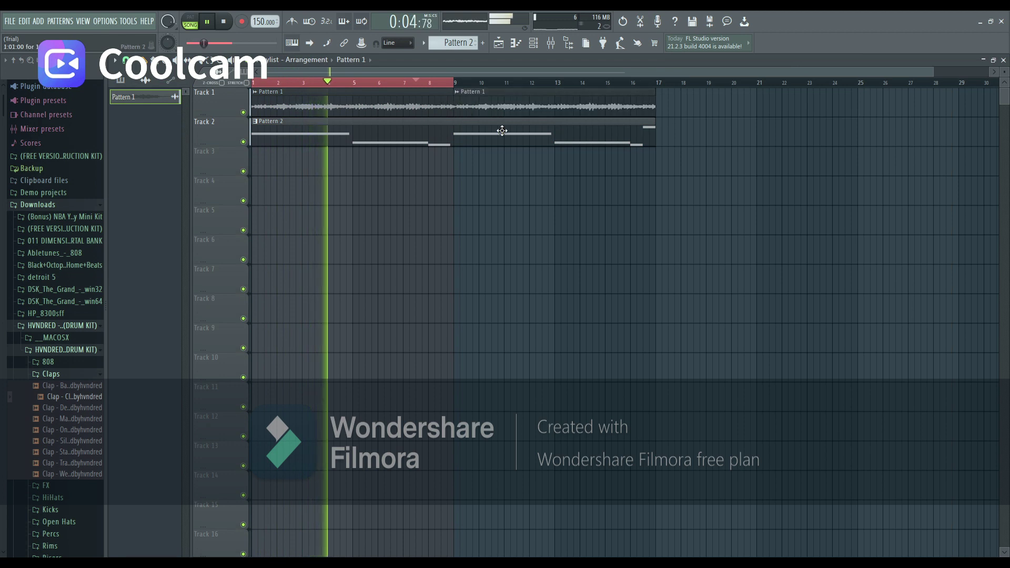
{"action": "left_click_drag", "start_coordinate": [454, 85], "coordinate": [663, 144]}
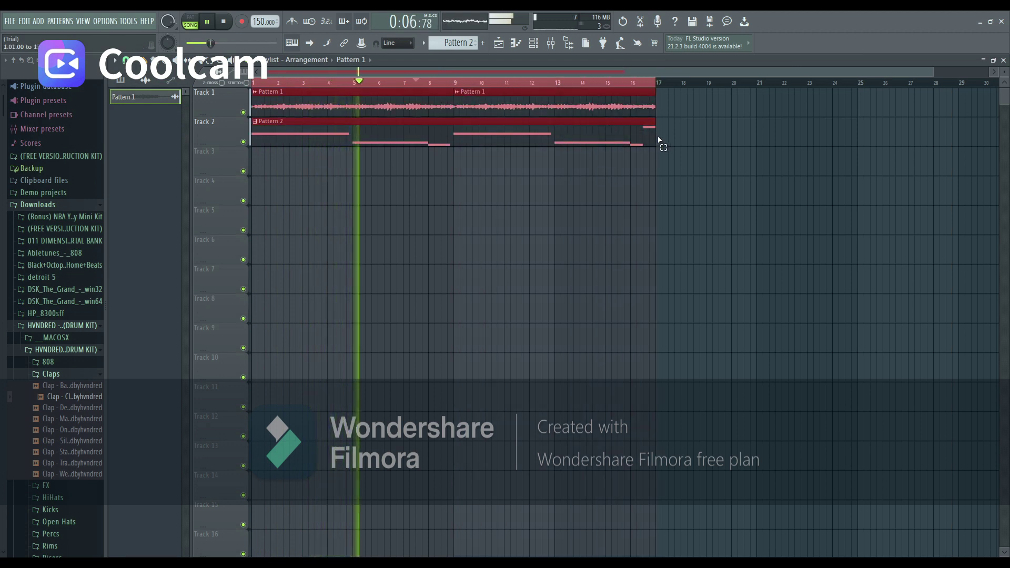
{"action": "left_click", "coordinate": [590, 82]}
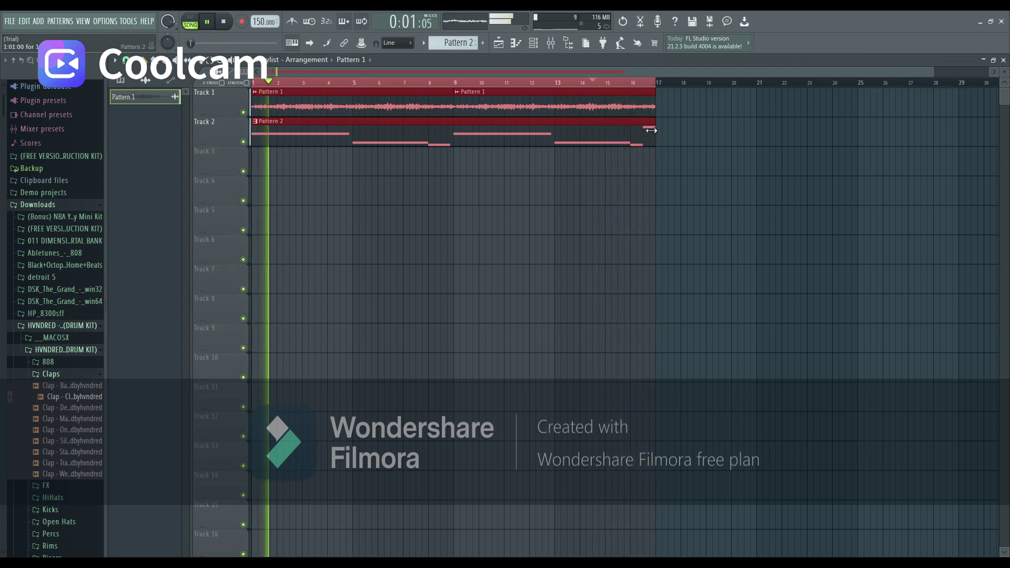
{"action": "double_click", "coordinate": [600, 135]}
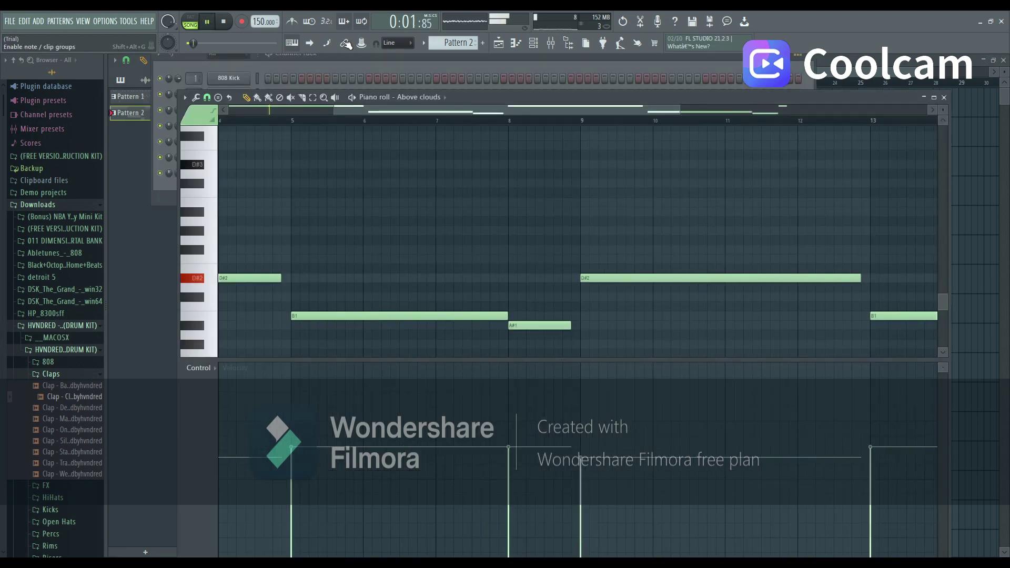
Inspect the Above clouds instrument settings in the channel rack, then return to the playlist.
{"action": "key", "text": "F6"}
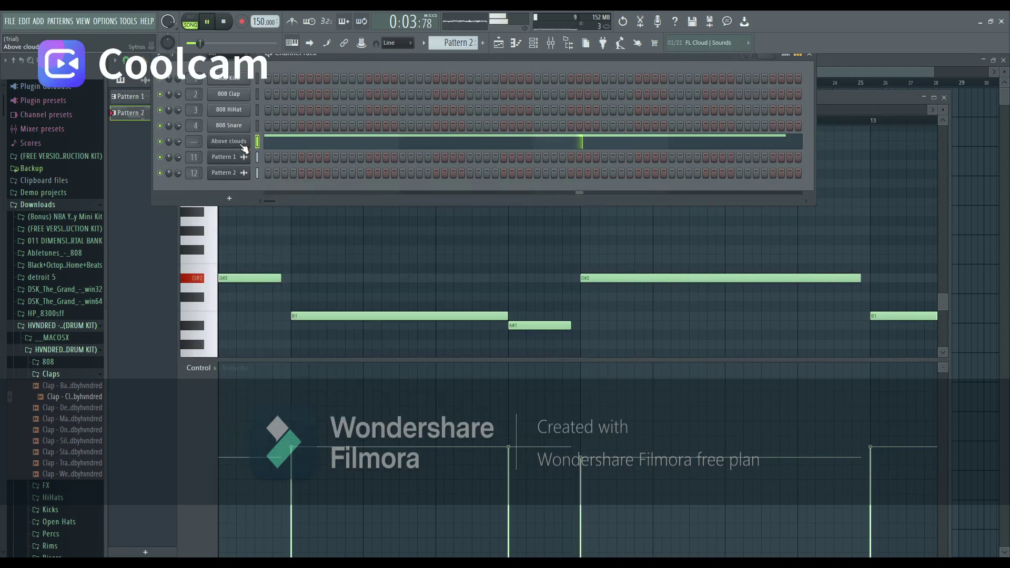
{"action": "left_click", "coordinate": [229, 141]}
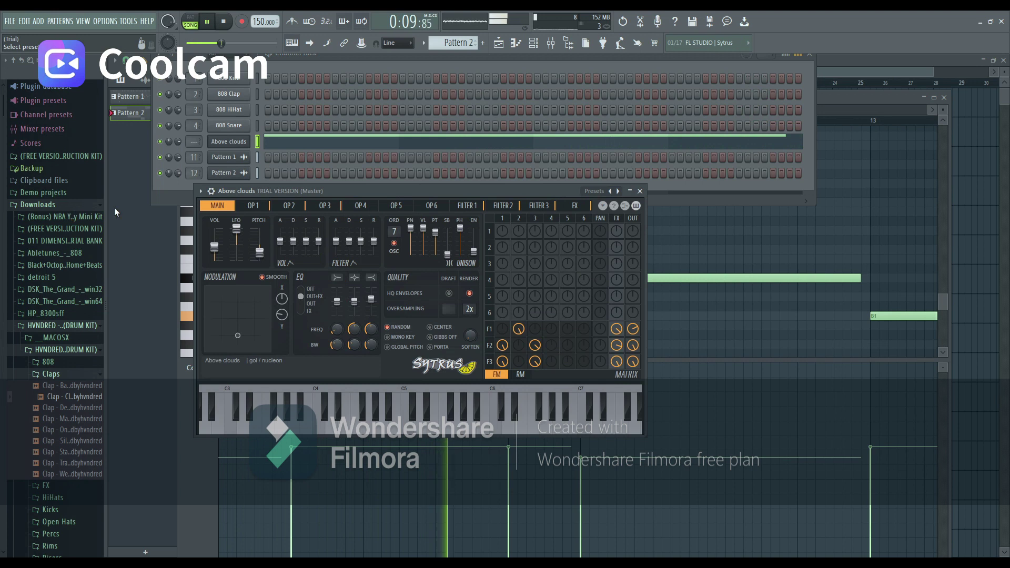
{"action": "key", "text": "F5"}
{"action": "key", "text": "F7"}
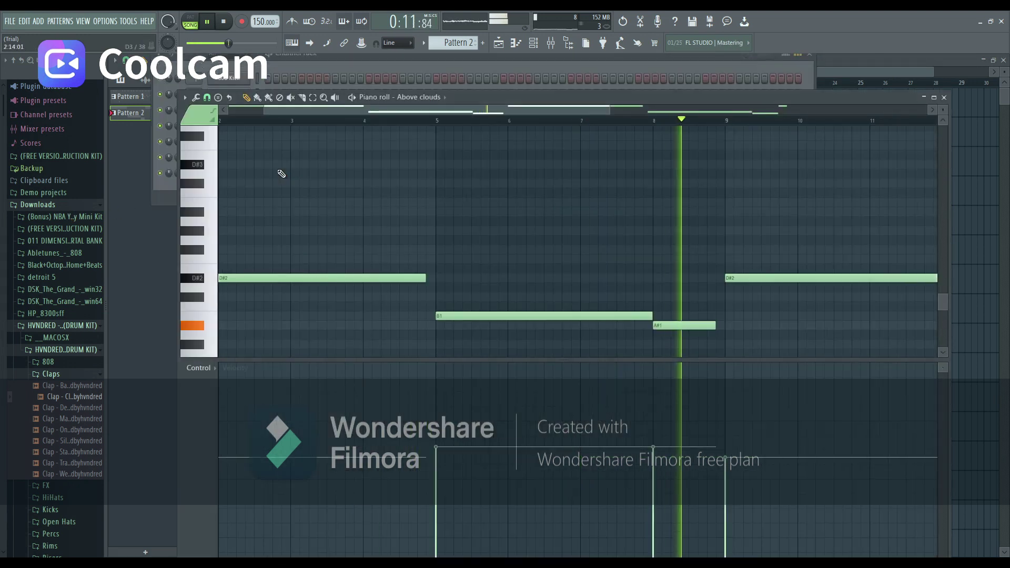
{"action": "scroll", "coordinate": [916, 140], "scroll_direction": "down", "scroll_amount": 3}
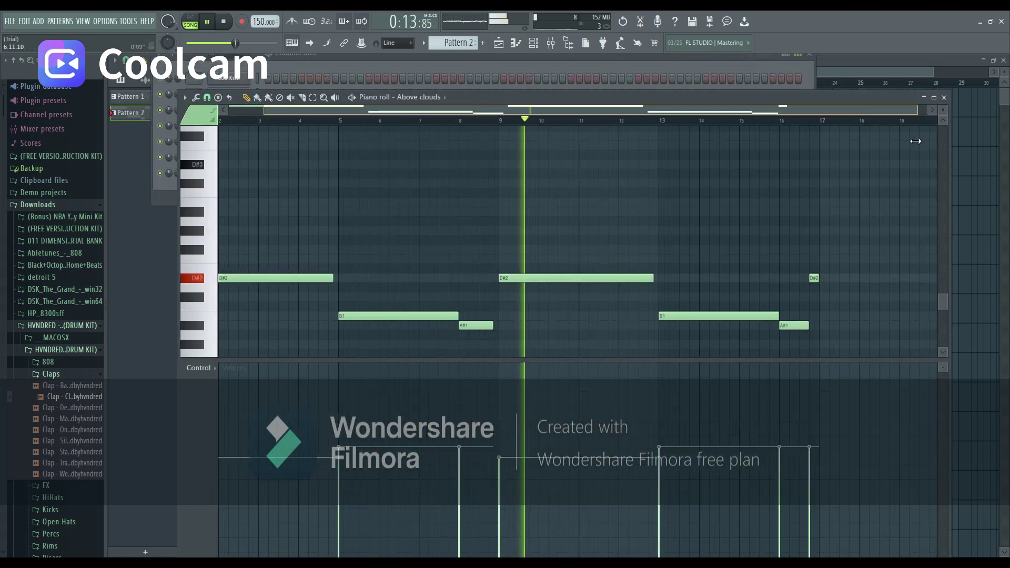
{"action": "scroll", "coordinate": [916, 140], "scroll_direction": "down", "scroll_amount": 1}
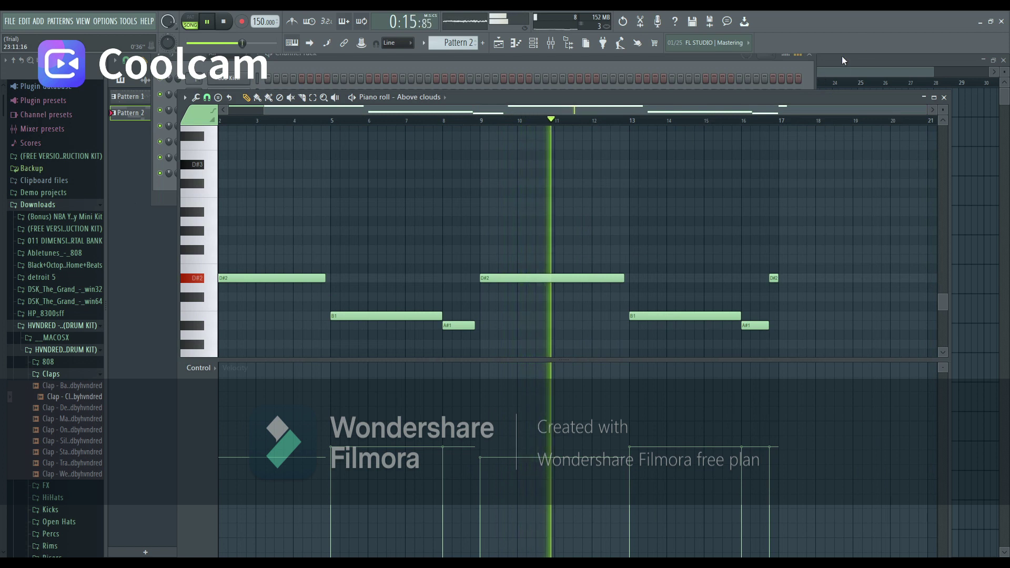
{"action": "key", "text": "F7"}
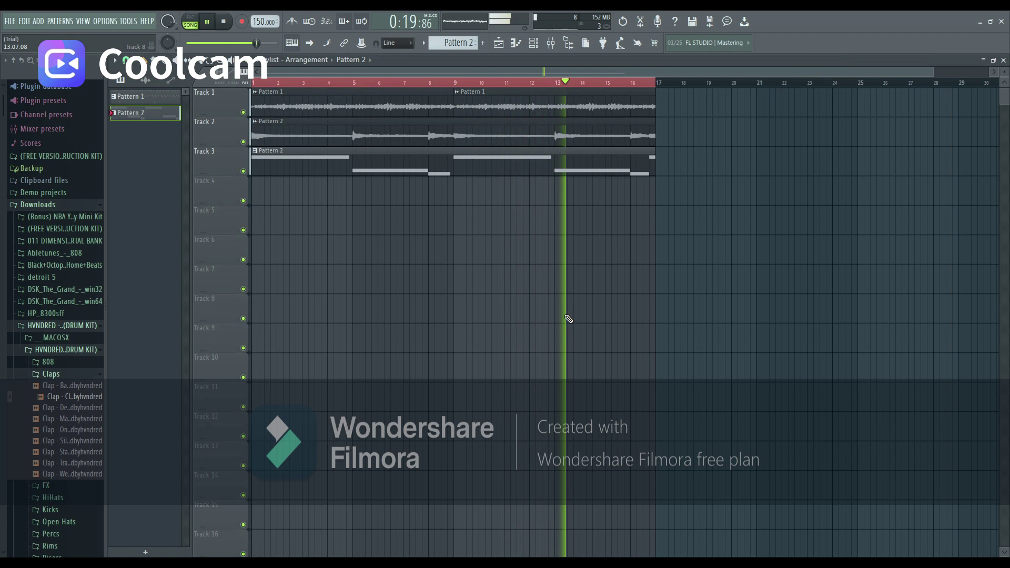
Review the Bellarina Sytrus synth settings, then play the whole song from bar 1 and stop.
{"action": "key", "text": "F7"}
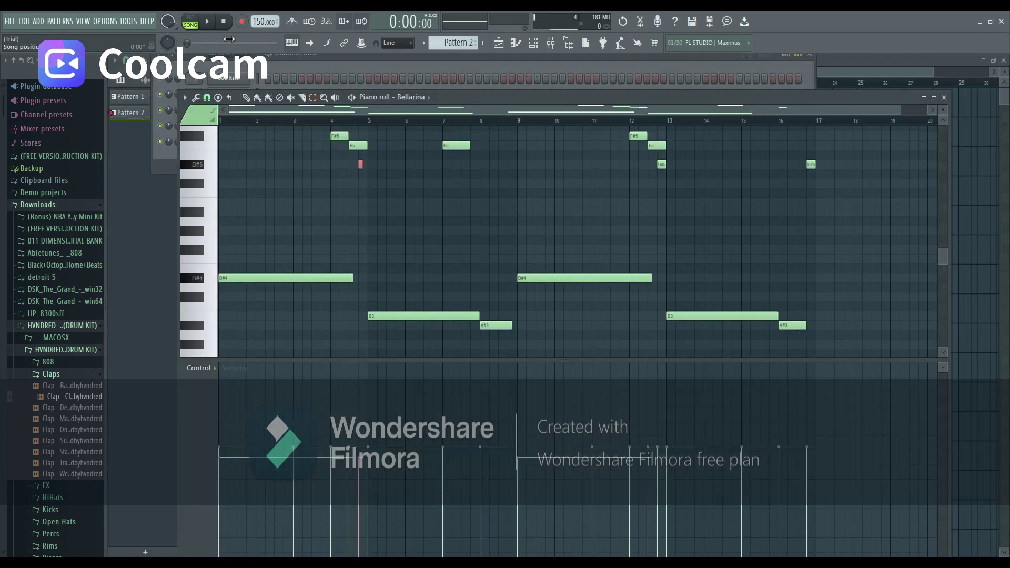
{"action": "left_click", "coordinate": [269, 72]}
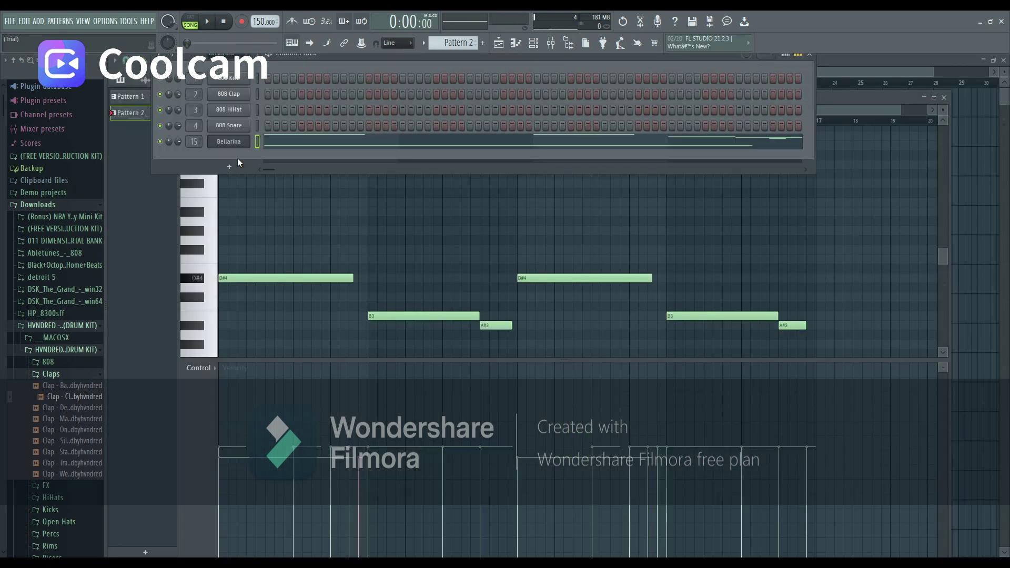
{"action": "left_click", "coordinate": [227, 141]}
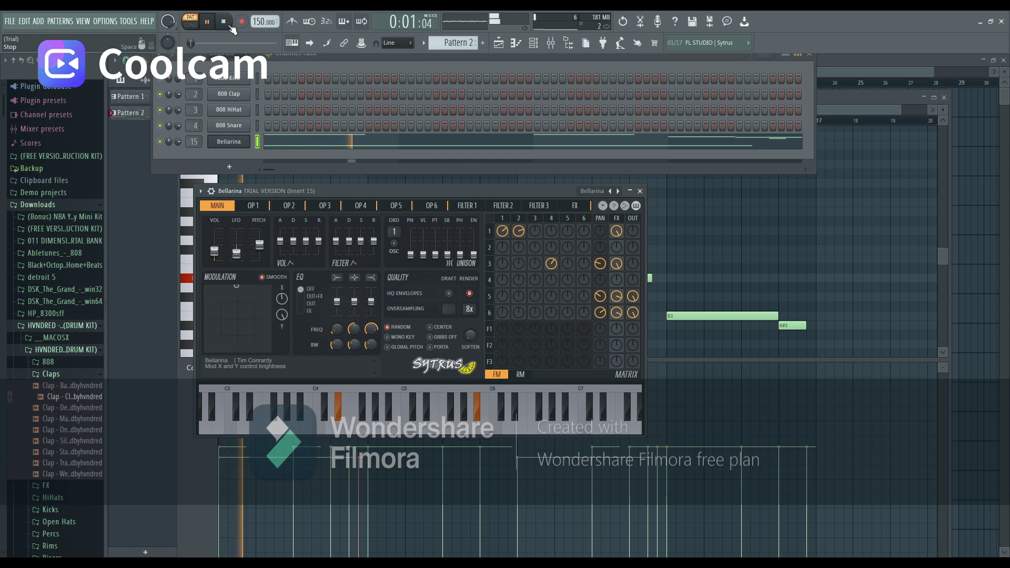
{"action": "left_click", "coordinate": [838, 97]}
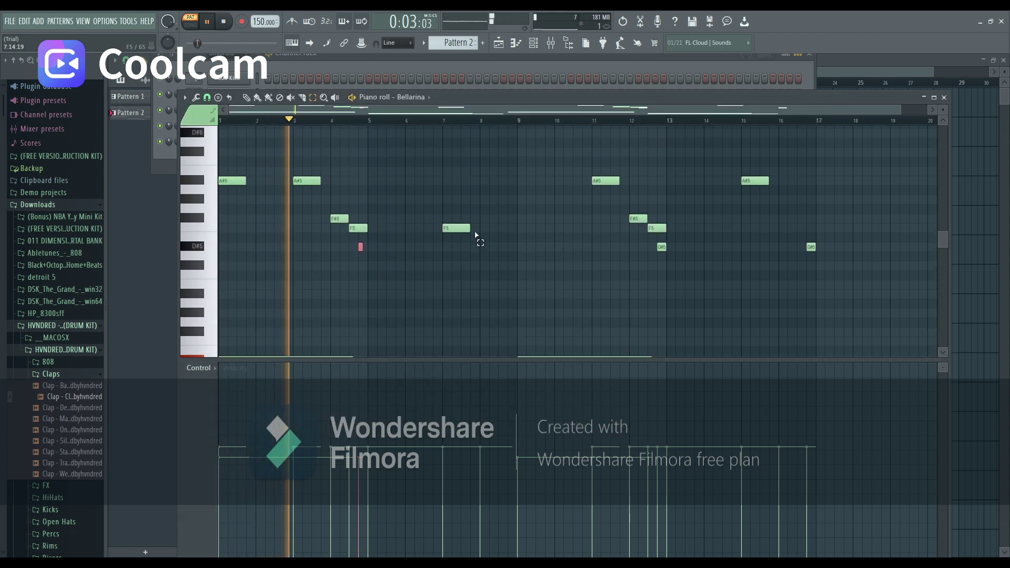
{"action": "scroll", "coordinate": [506, 238], "scroll_direction": "down", "scroll_amount": 1}
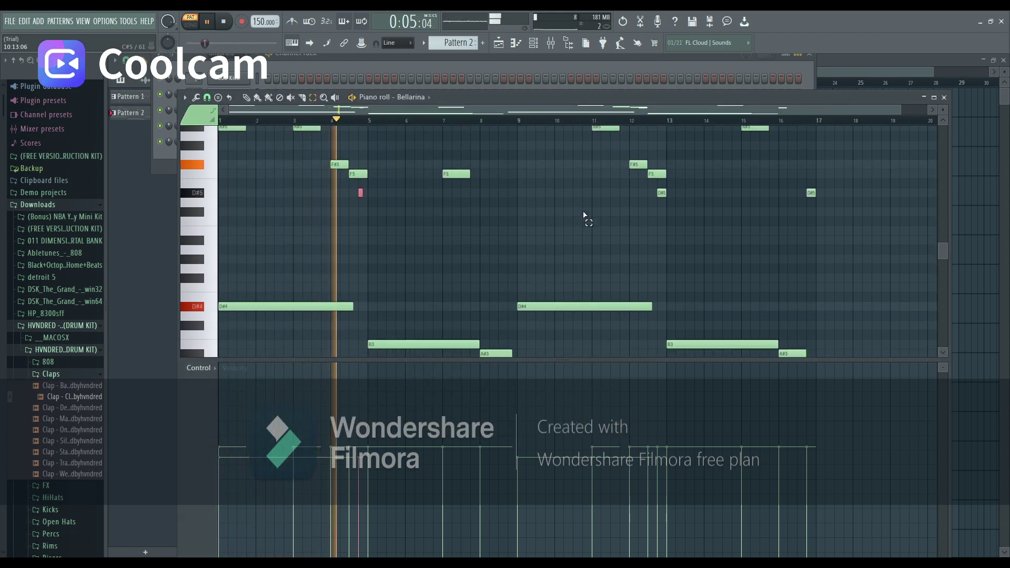
{"action": "scroll", "coordinate": [585, 216], "scroll_direction": "up", "scroll_amount": 1}
{"action": "scroll", "coordinate": [584, 216], "scroll_direction": "down", "scroll_amount": 2}
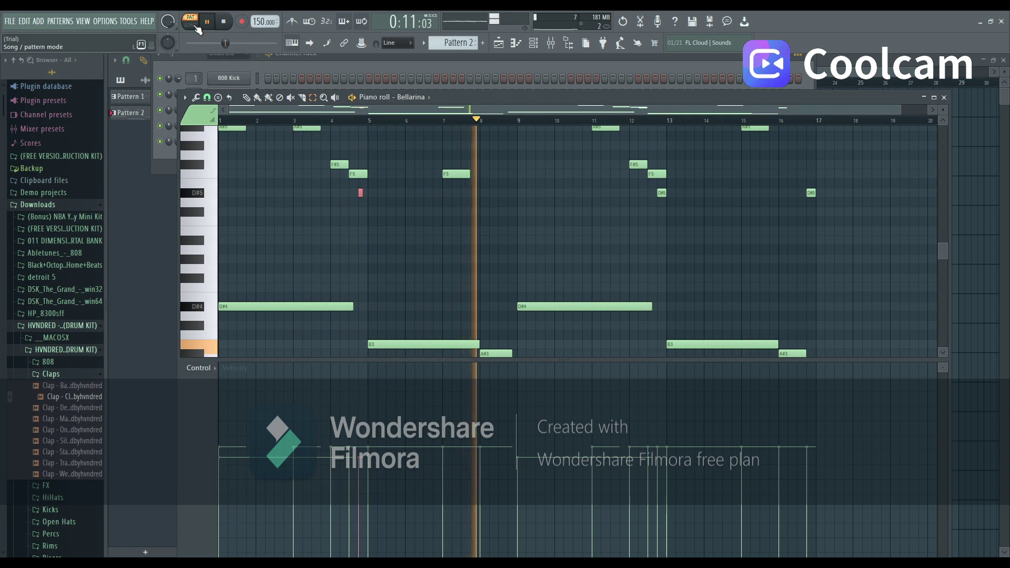
{"action": "left_click", "coordinate": [191, 21]}
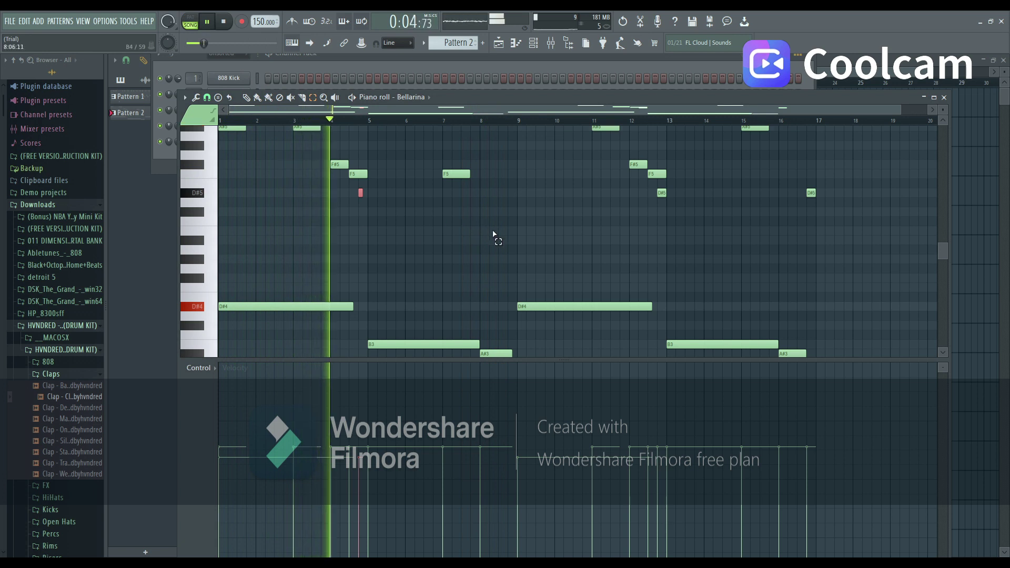
{"action": "scroll", "coordinate": [493, 235], "scroll_direction": "up", "scroll_amount": 1}
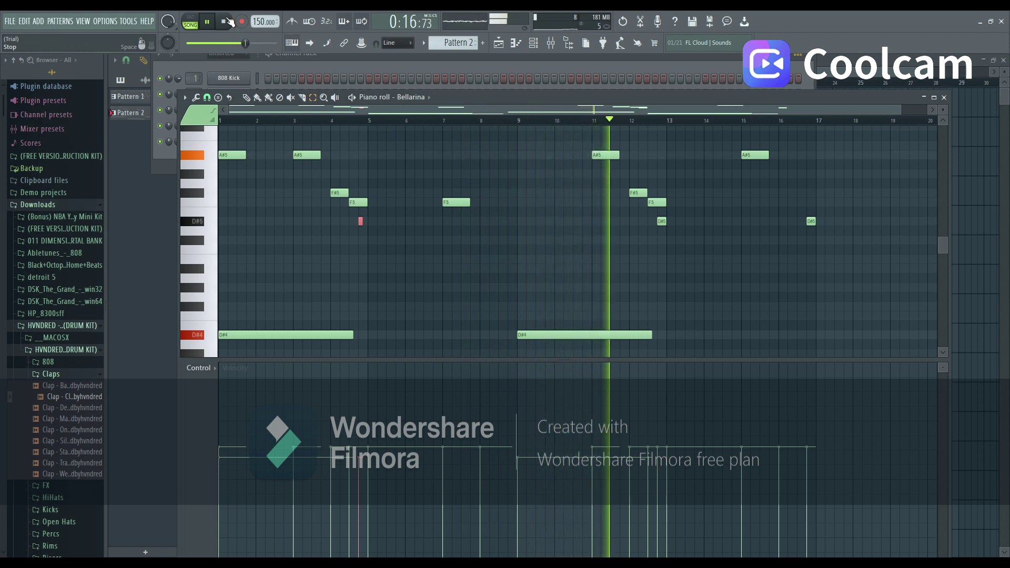
{"action": "left_click", "coordinate": [227, 22]}
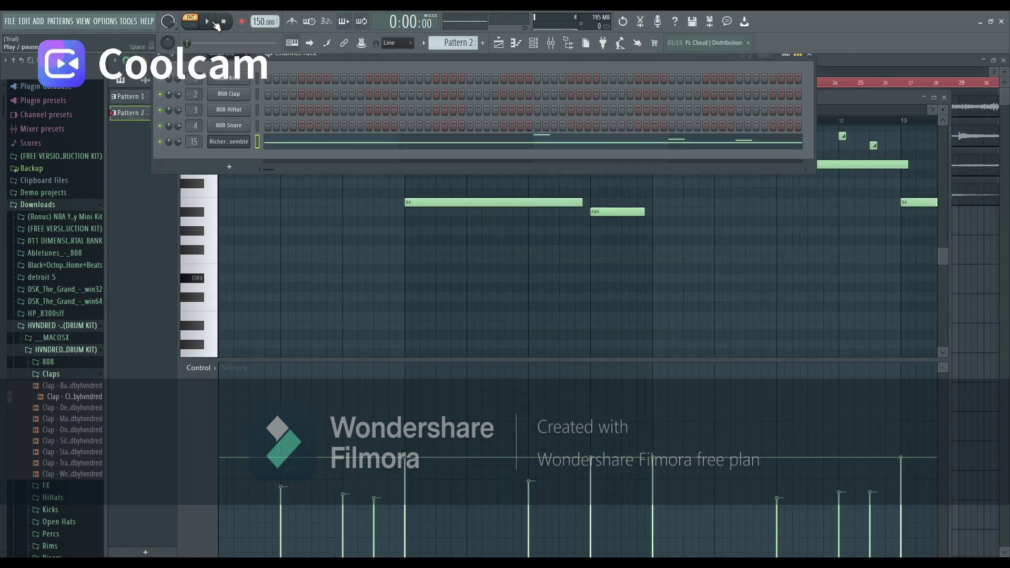
Bring the Richer ensemble notes to the front and stop playback.
{"action": "left_click", "coordinate": [822, 96]}
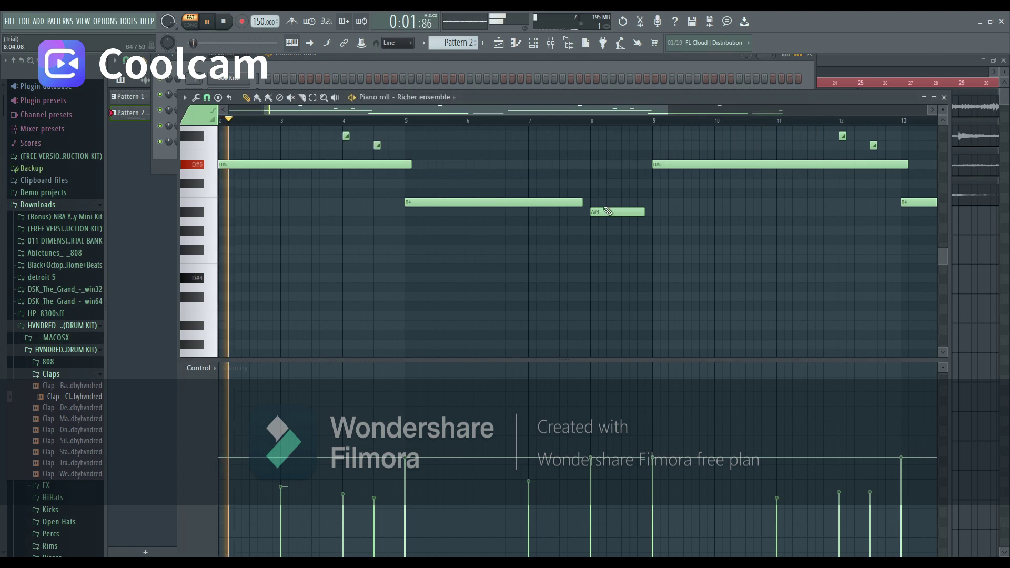
{"action": "scroll", "coordinate": [579, 184], "scroll_direction": "up", "scroll_amount": 3}
{"action": "scroll", "coordinate": [579, 184], "scroll_direction": "up", "scroll_amount": 1}
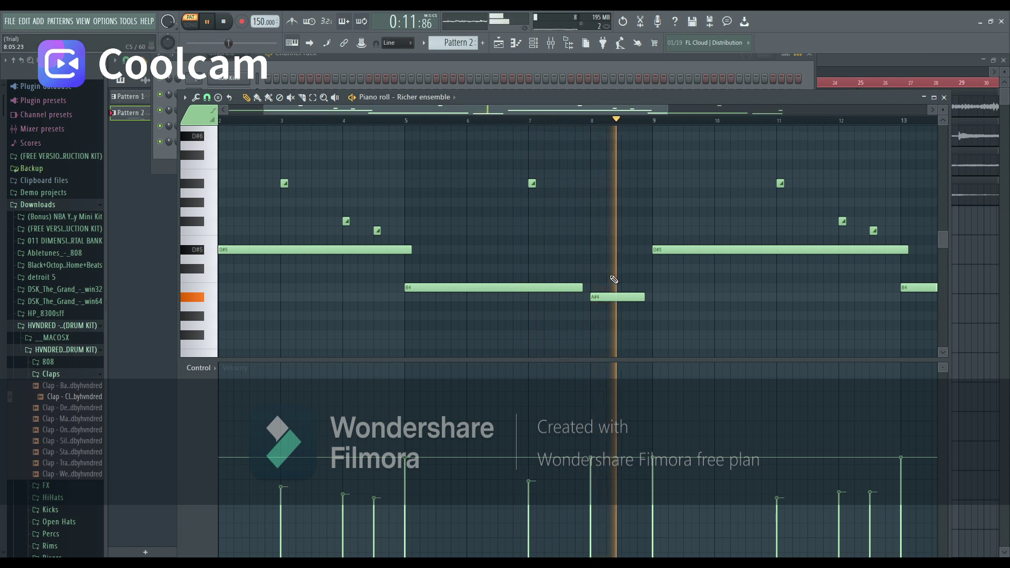
{"action": "left_click", "coordinate": [192, 22]}
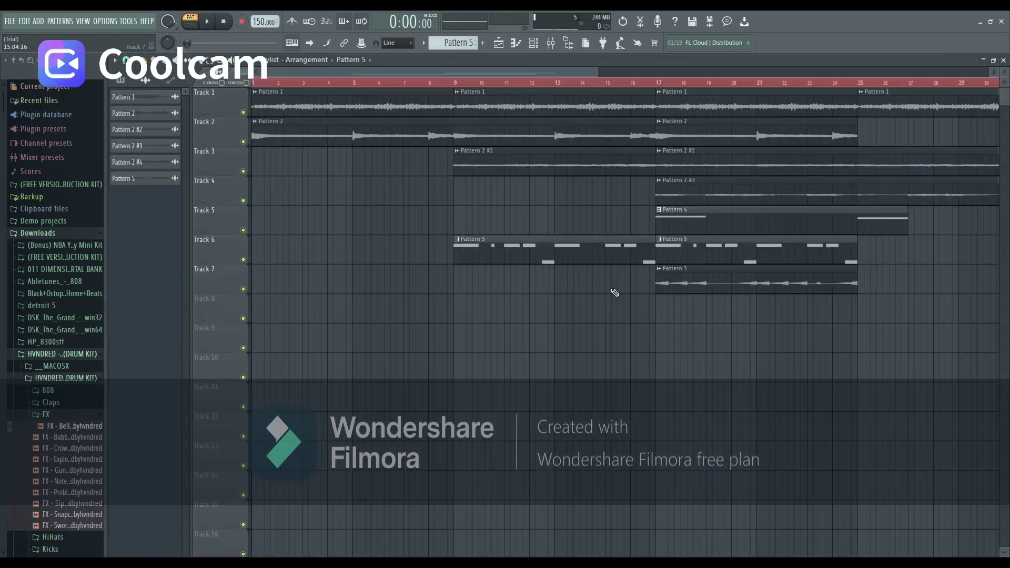
{"action": "double_click", "coordinate": [578, 251]}
{"action": "left_click_drag", "start_coordinate": [510, 110], "coordinate": [237, 111]}
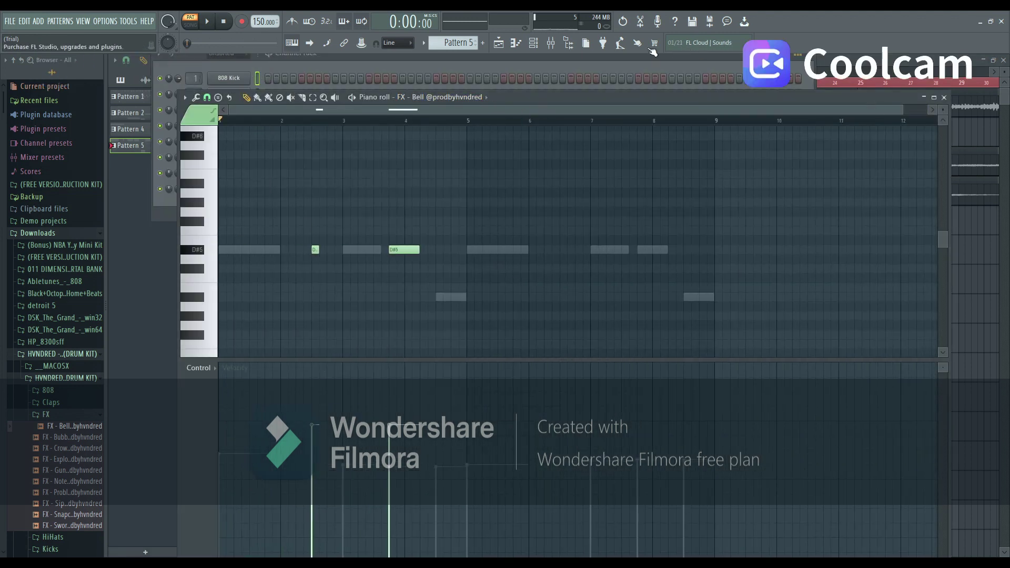
{"action": "left_click", "coordinate": [614, 77]}
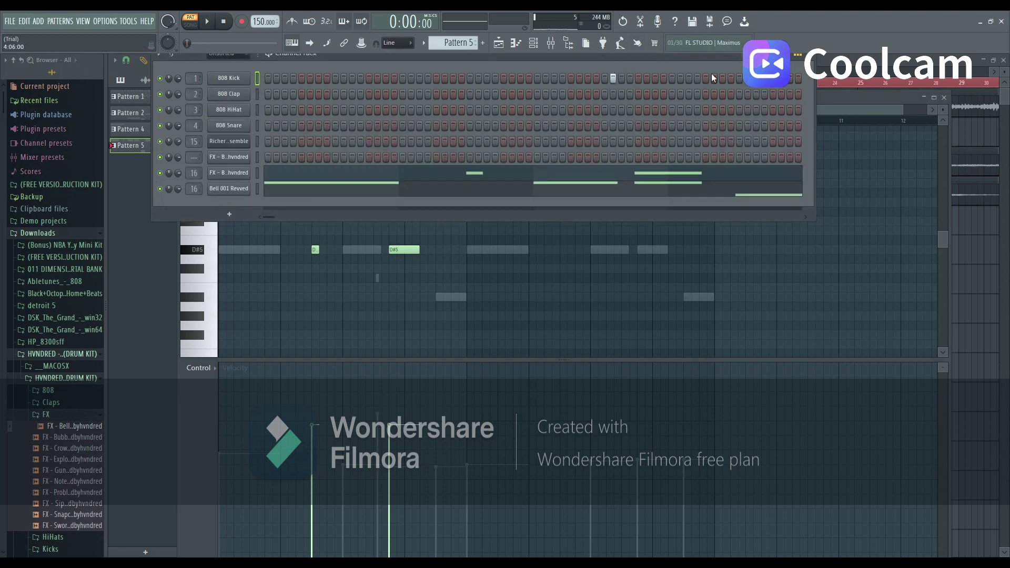
{"action": "double_click", "coordinate": [519, 191]}
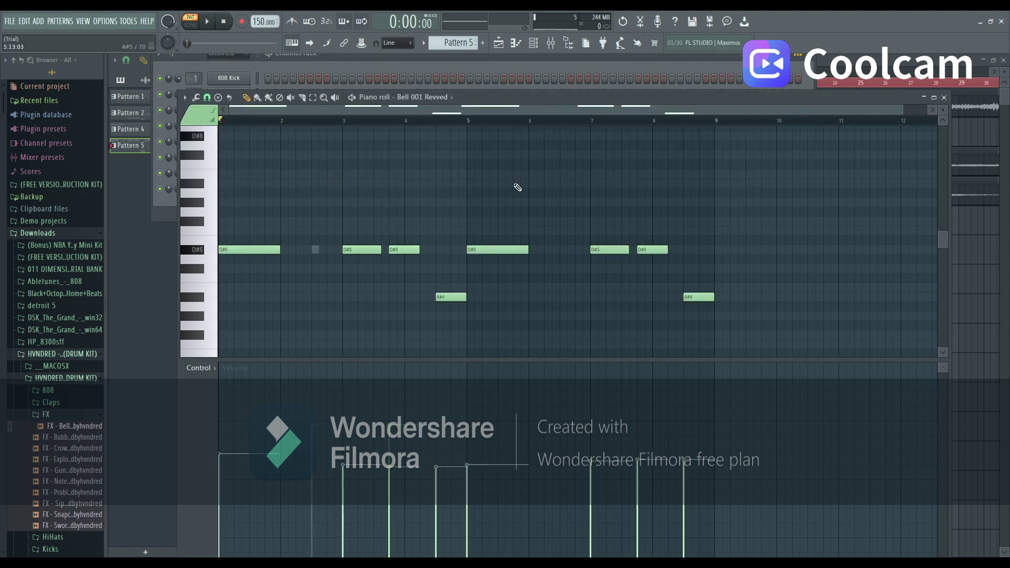
{"action": "left_click", "coordinate": [209, 22]}
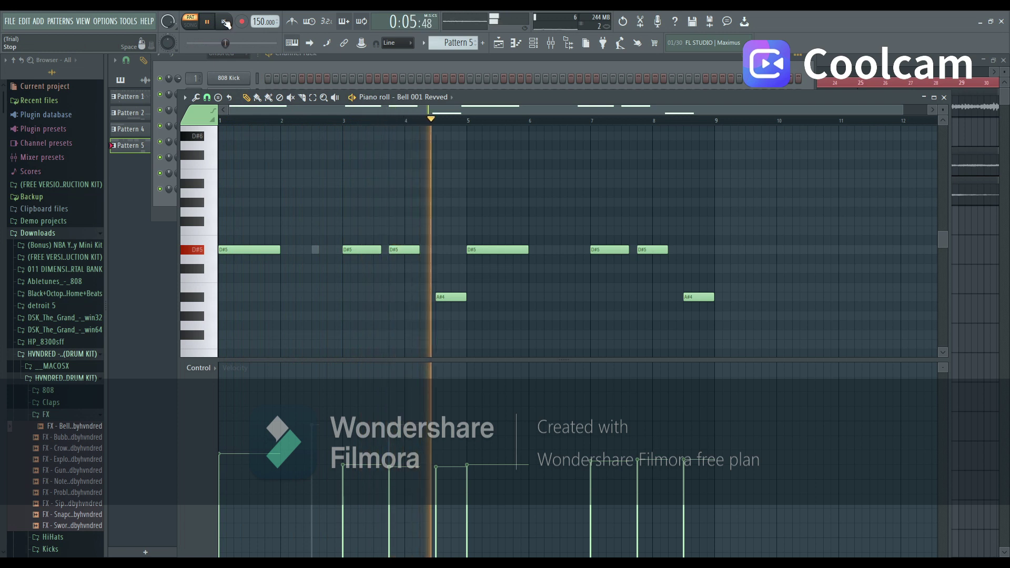
{"action": "left_click", "coordinate": [224, 22]}
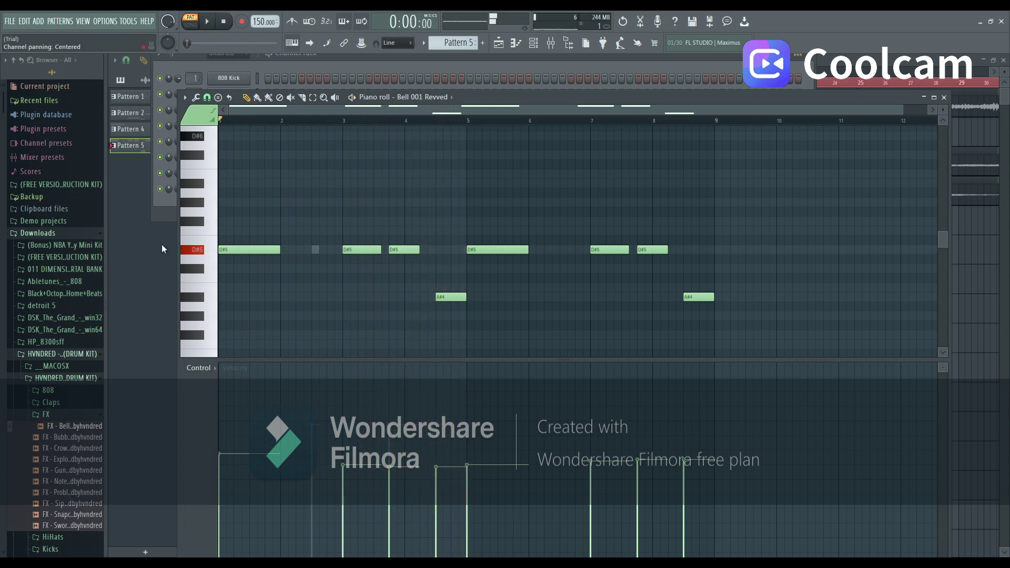
{"action": "key", "text": "F5"}
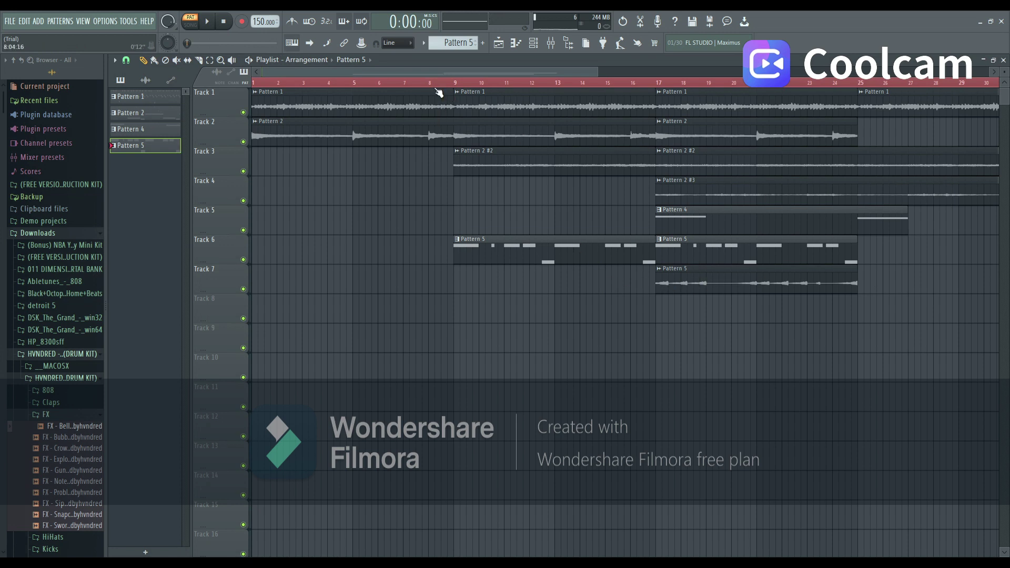
Play the seven-track arrangement and mute Track 6 with its Pattern 5 clips.
{"action": "left_click", "coordinate": [207, 21]}
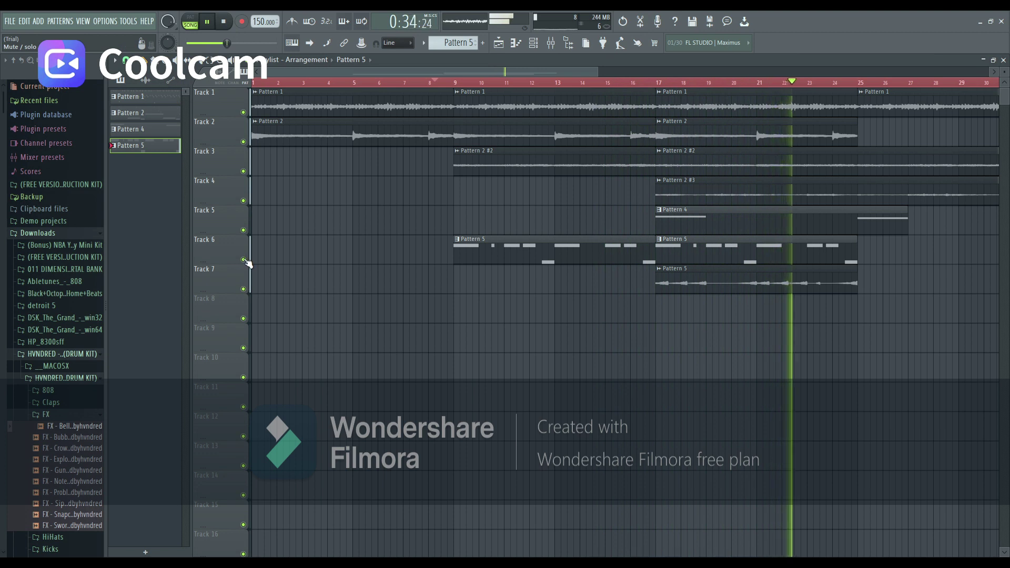
{"action": "left_click", "coordinate": [243, 243]}
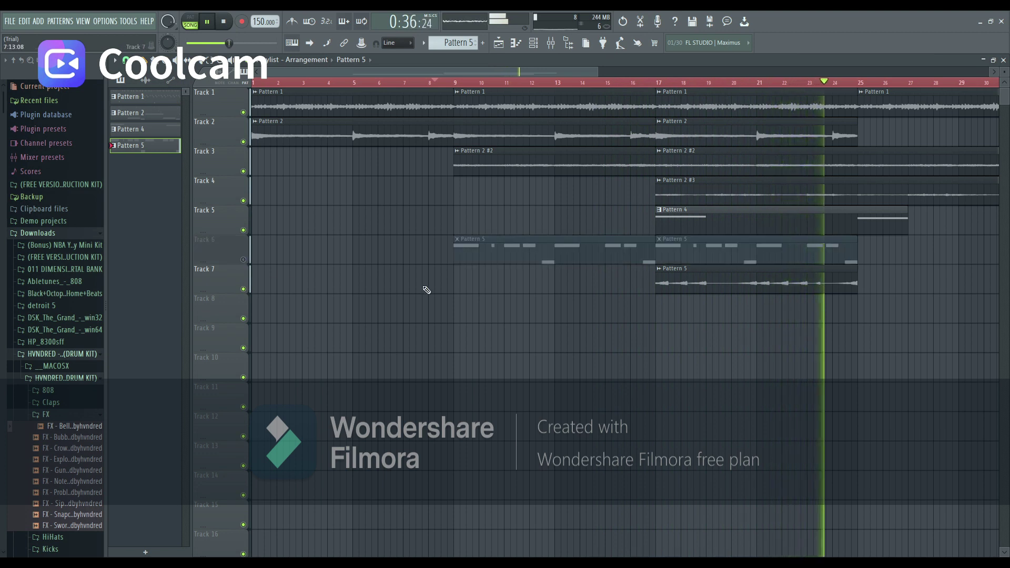